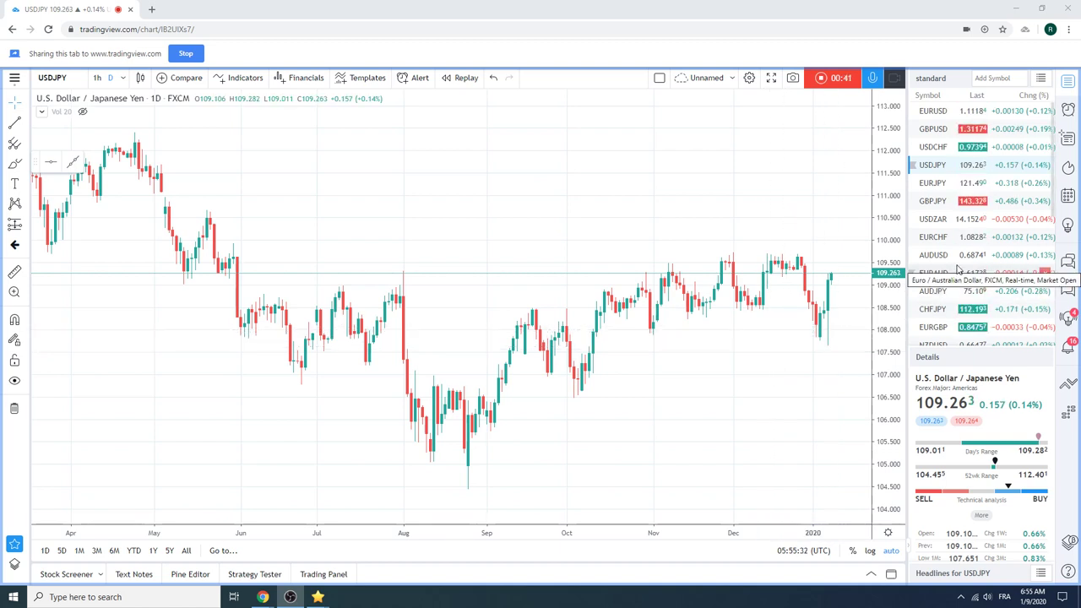
Chart ES1! on 1-week candles, zoomed to about August 2018 through early 2020.
scroll(953, 274, "down", 3)
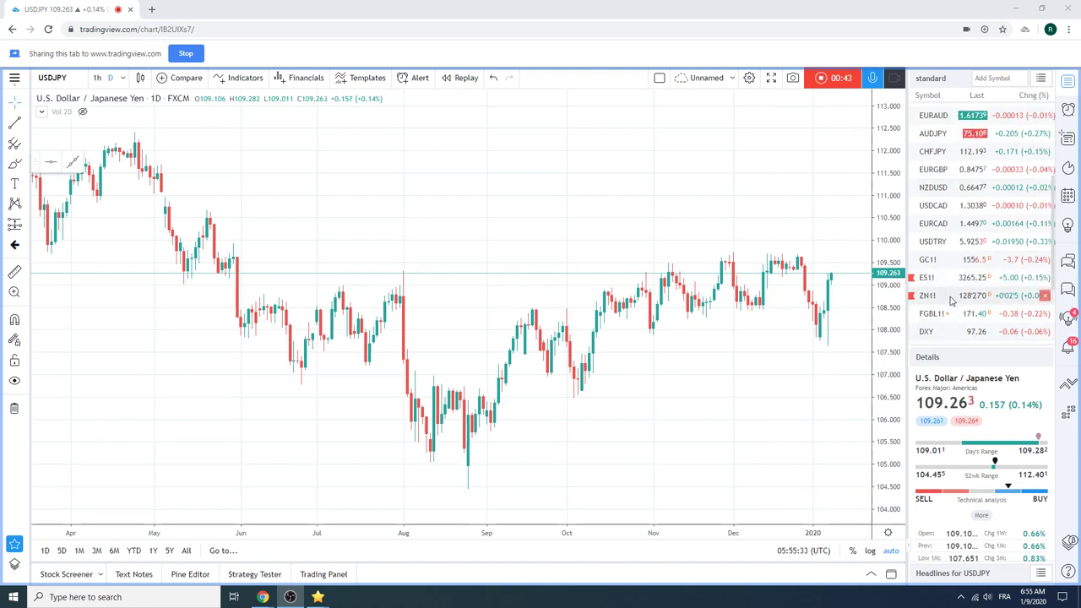
scroll(949, 304, "down", 2)
scroll(942, 319, "up", 3)
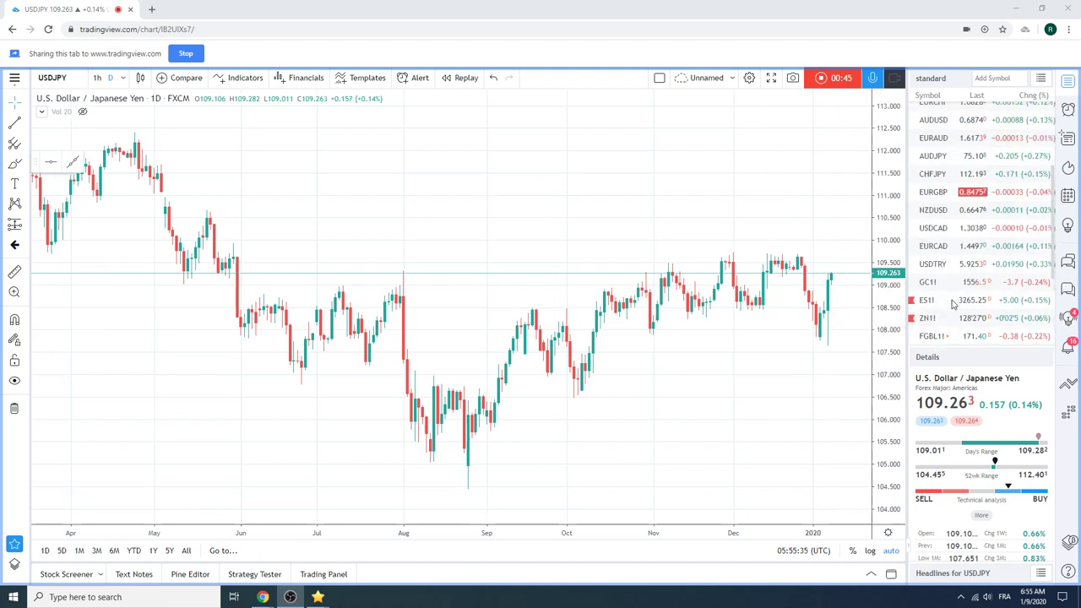
left_click(934, 301)
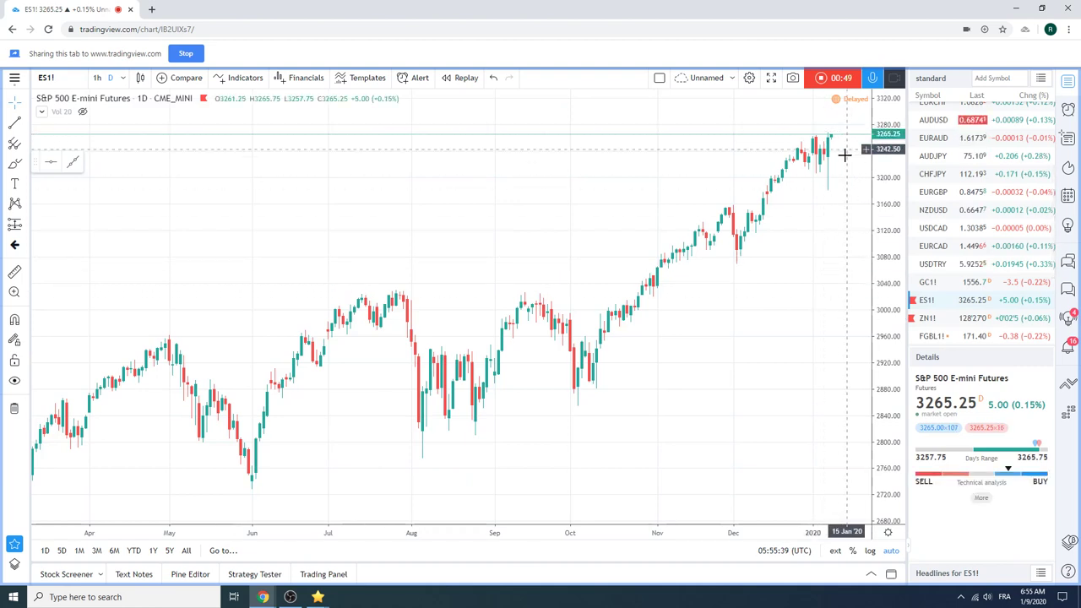
left_click(122, 78)
left_click(173, 440)
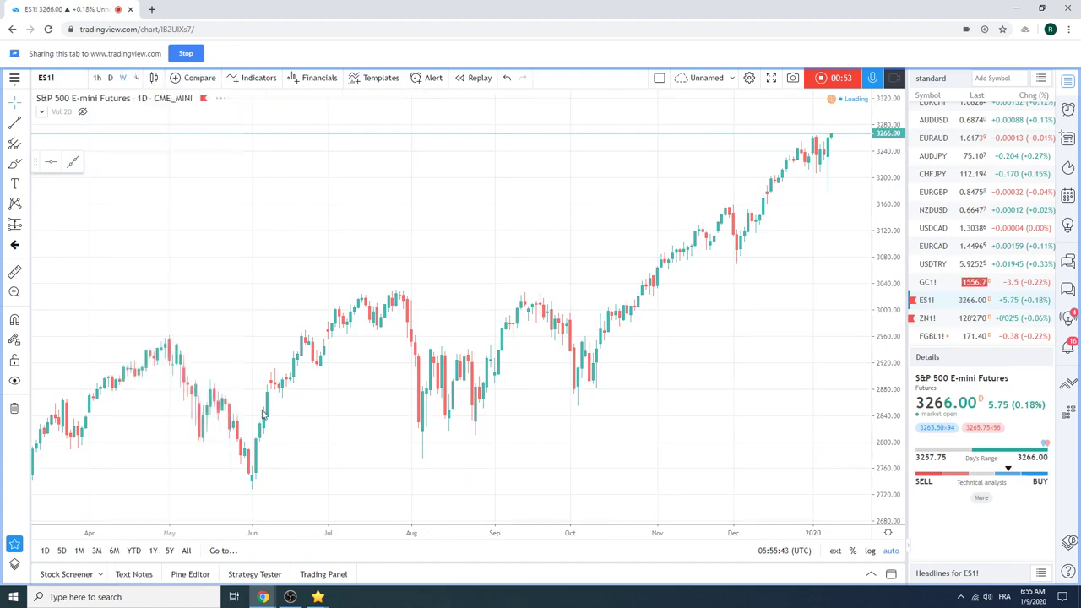
scroll(596, 333, "up", 5)
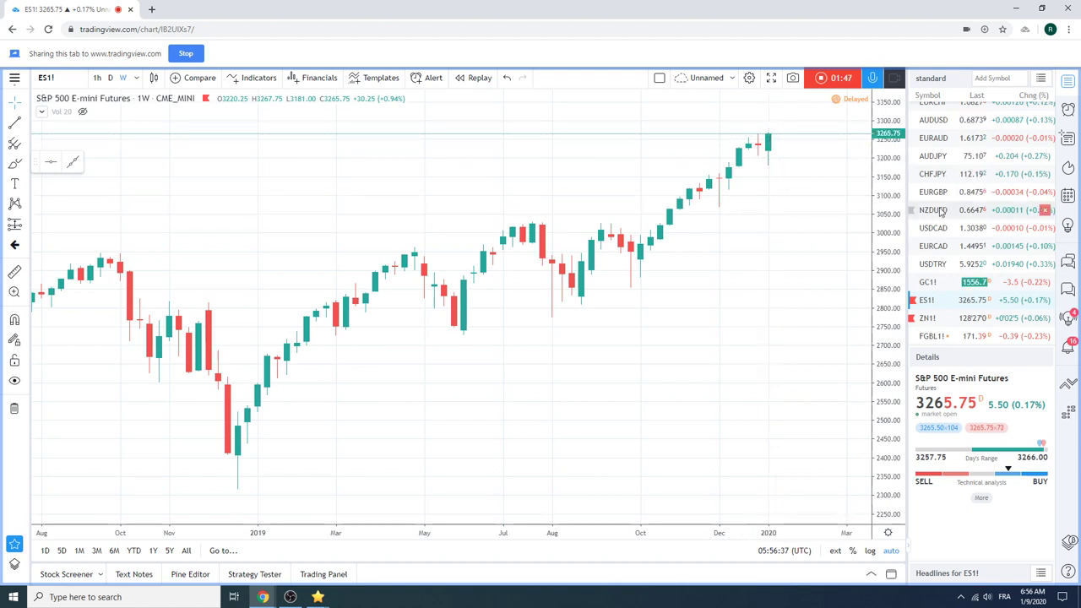
Load USDJPY from the top of the watchlist, keeping the weekly candles.
scroll(953, 207, "down", 2)
scroll(953, 207, "up", 5)
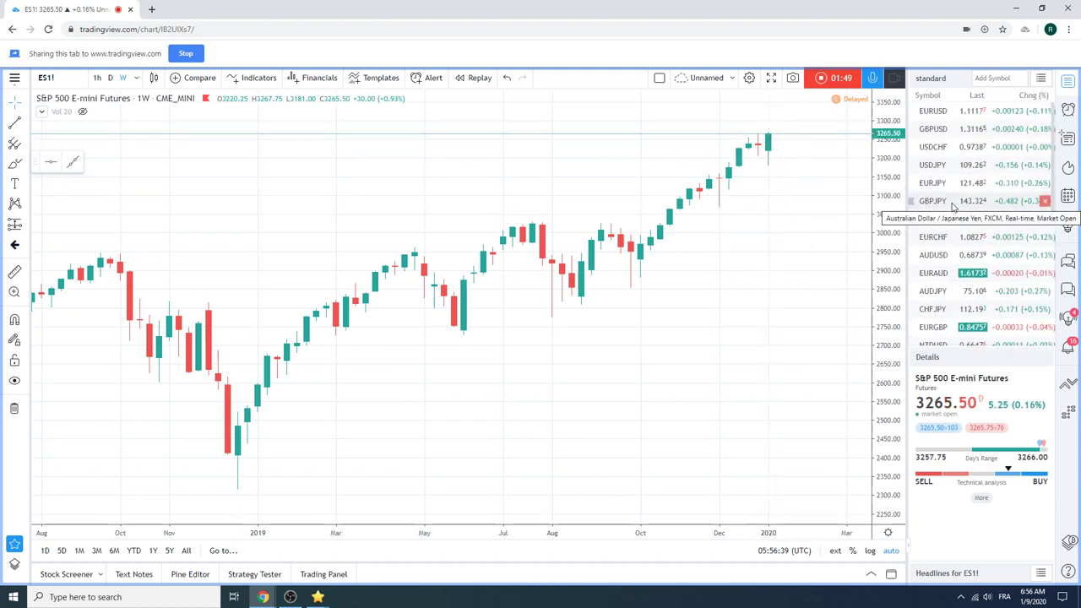
left_click(933, 165)
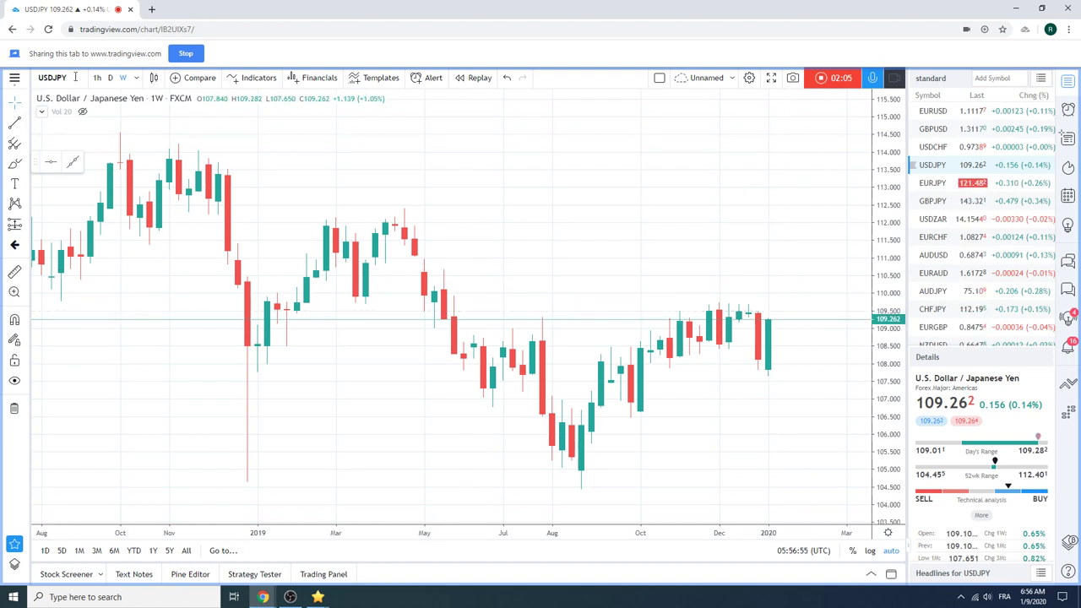
Change USDJPY to daily (D) candles, then load the USDCHF daily chart.
left_click(110, 77)
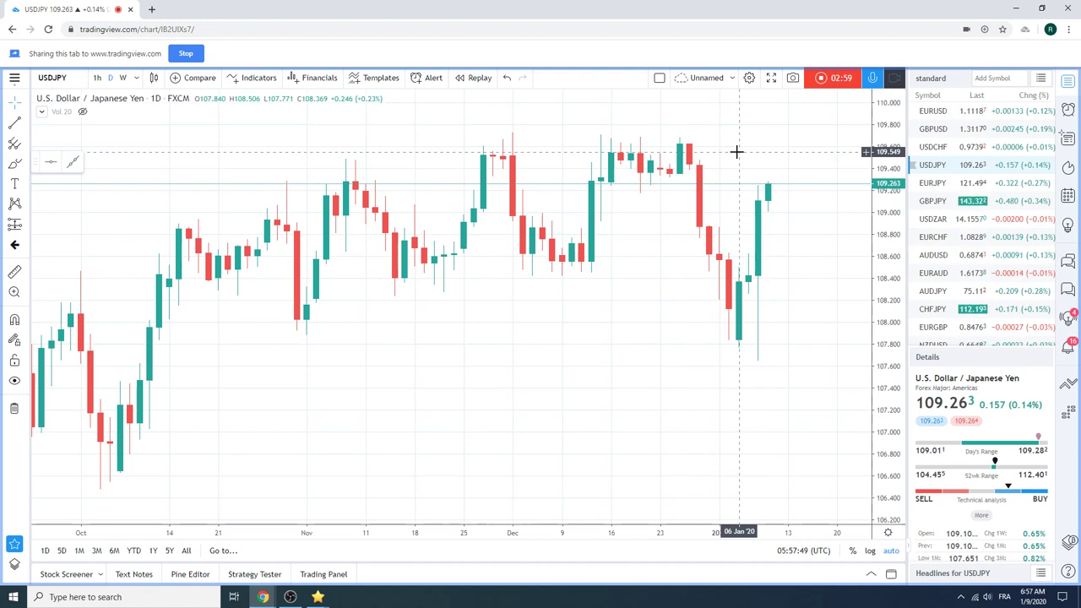
left_click(952, 152)
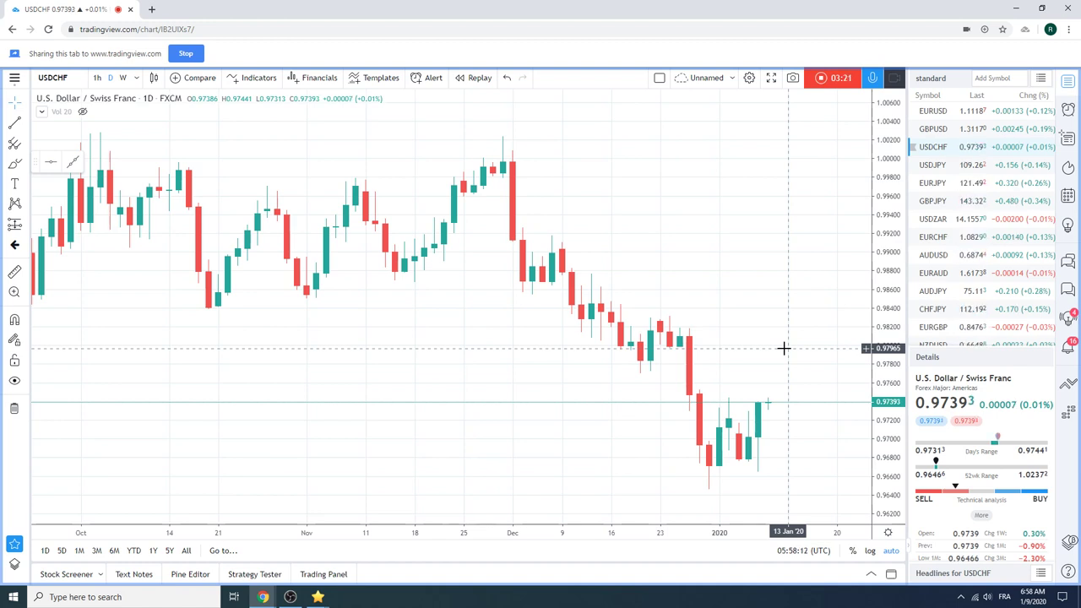
Load EURCHF on daily candles, covering October 2019 to early January 2020.
left_click(930, 242)
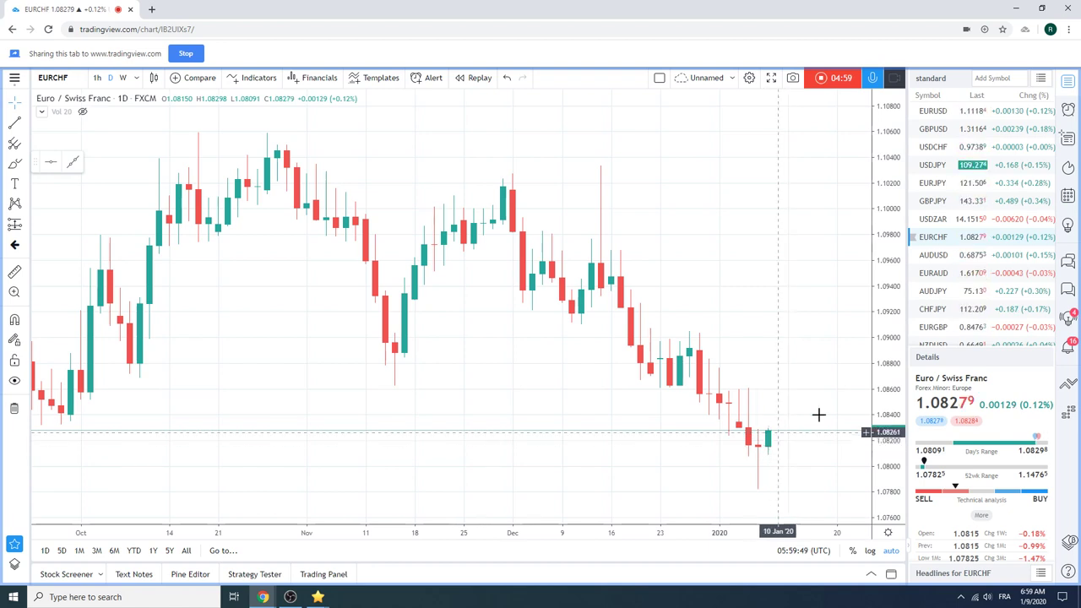
Load EURJPY daily and zoom out to show history from April 2019.
left_click(935, 183)
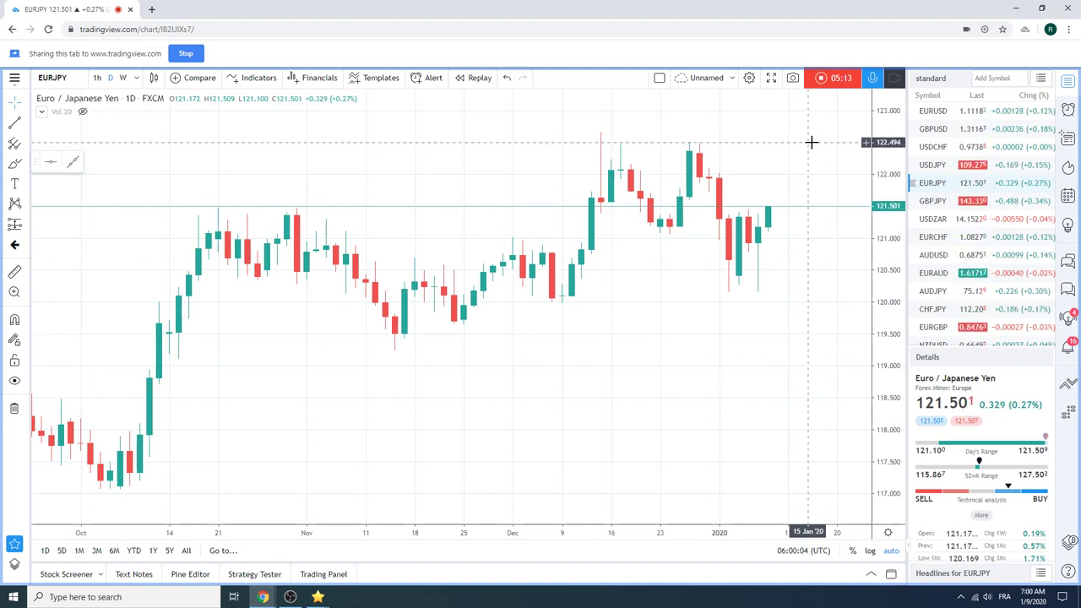
scroll(549, 272, "down", 2)
scroll(549, 272, "down", 2)
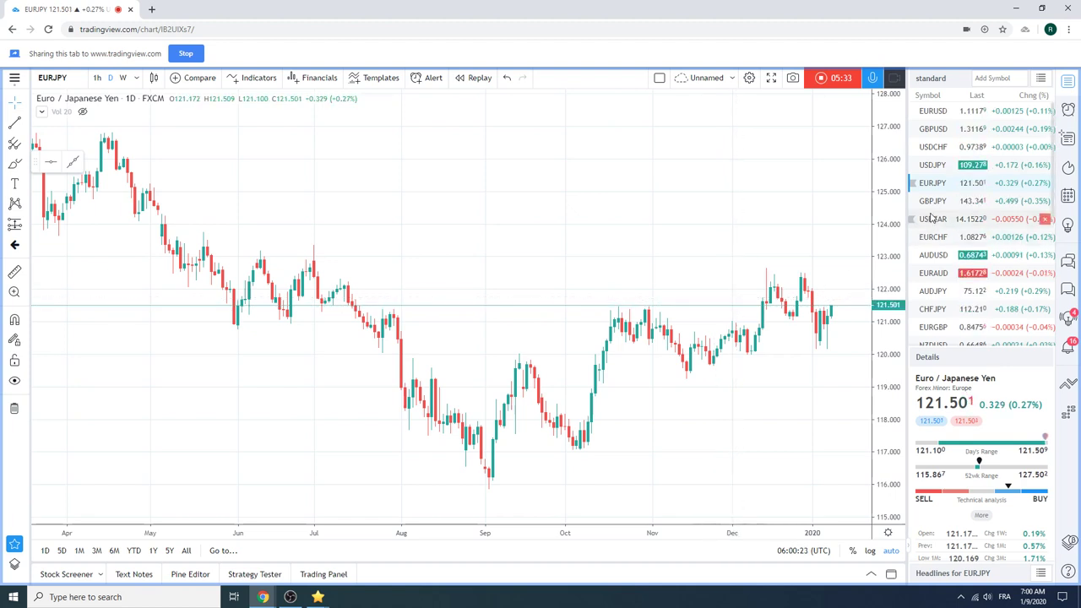
Briefly view USDCHF, then load the EURAUD chart on 1-hour candles.
left_click(935, 148)
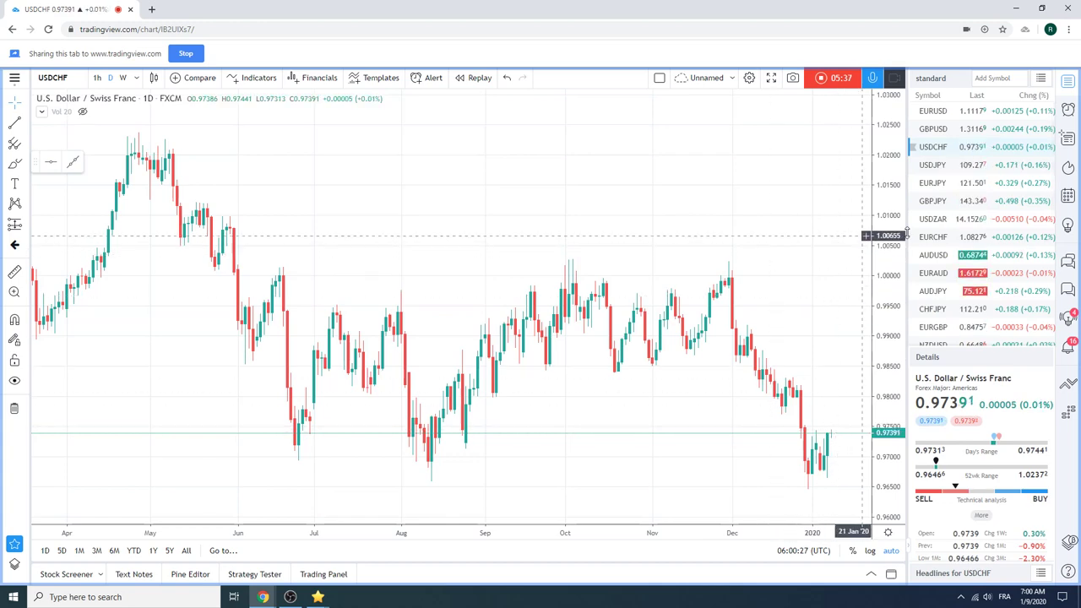
left_click(934, 273)
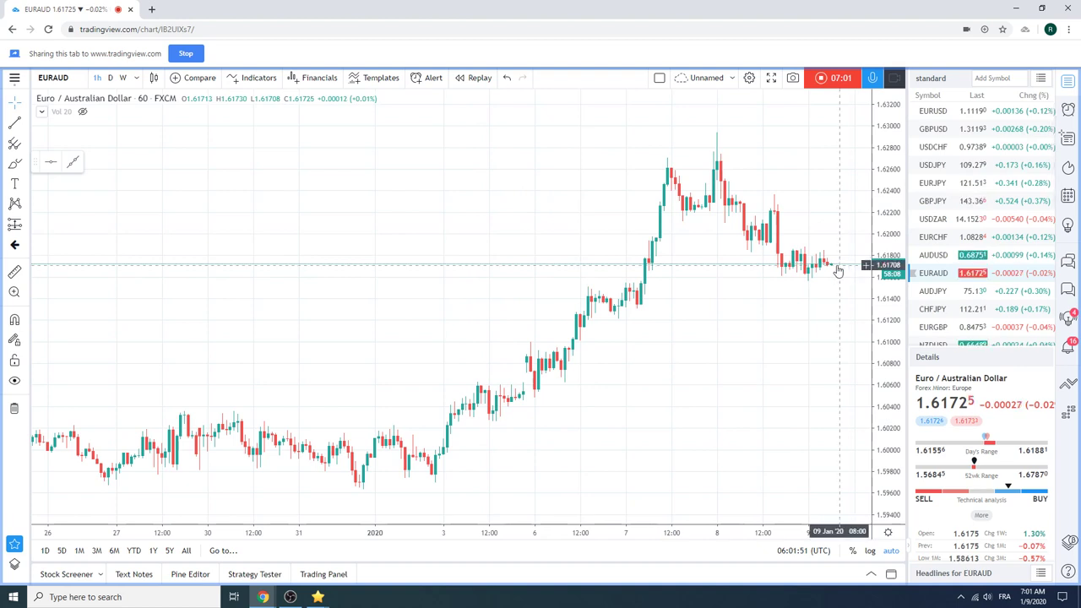
Load AUDUSD on 1-hour candles, late December 2019 to January 9, 2020.
left_click(940, 256)
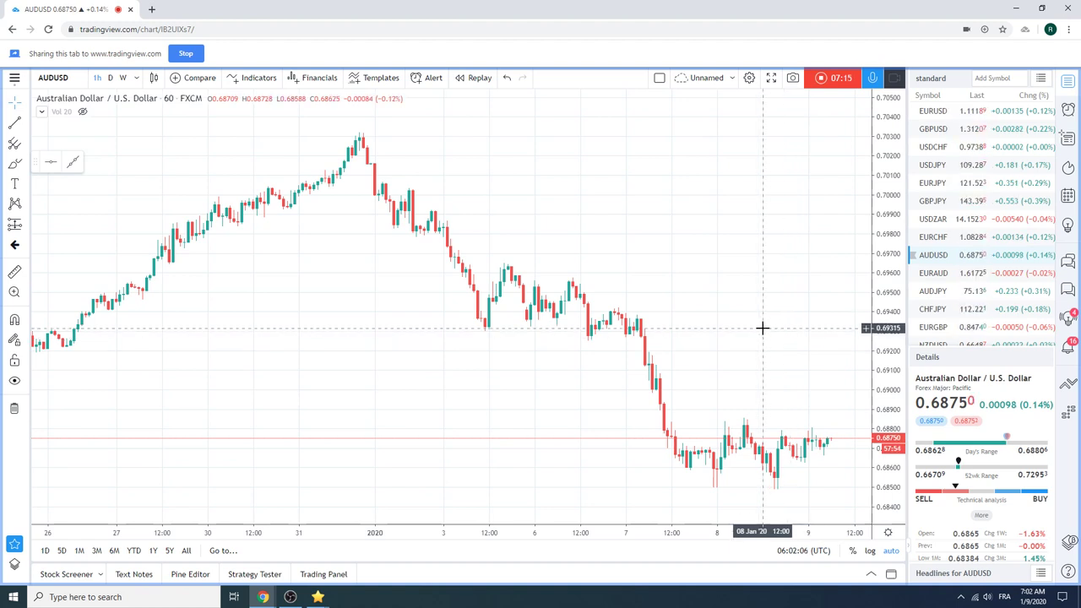
scroll(944, 256, "down", 2)
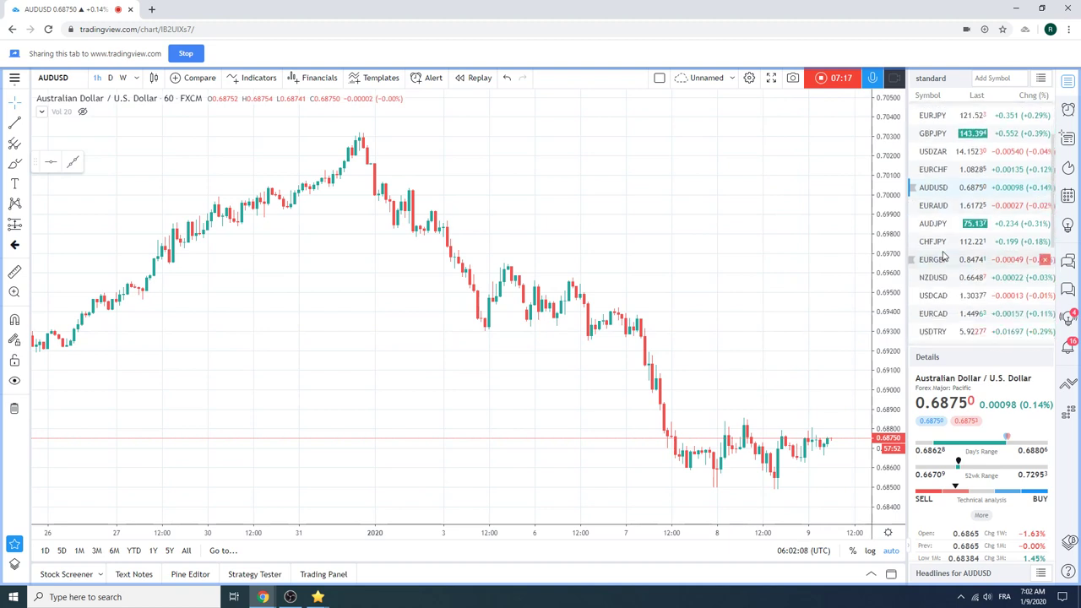
Load the hourly USDCAD chart, showing price near 1.3037 on January 9, 2020.
left_click(931, 296)
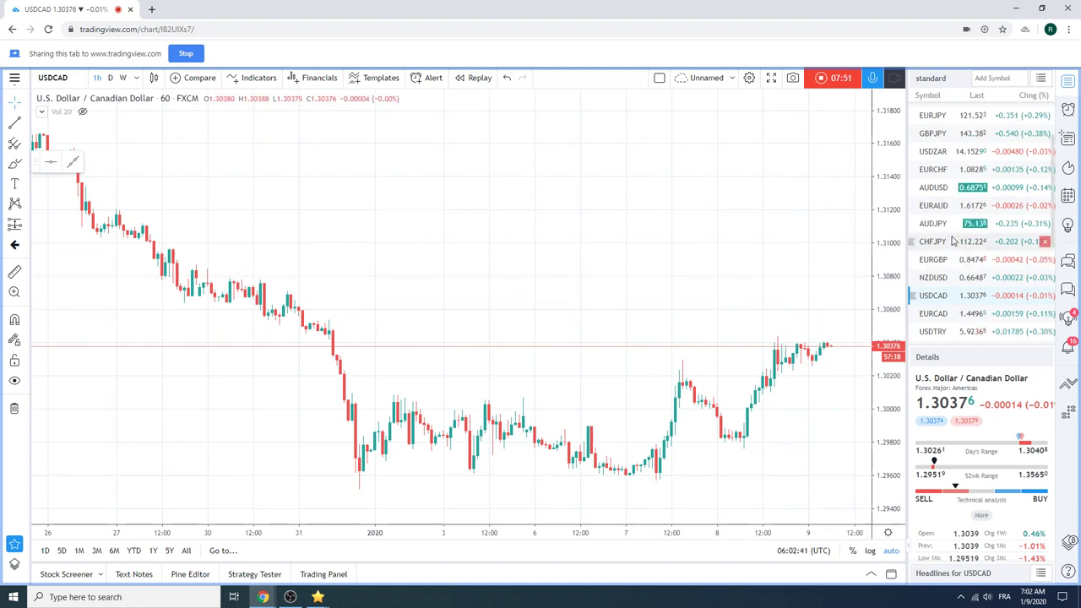
scroll(953, 240, "up", 1)
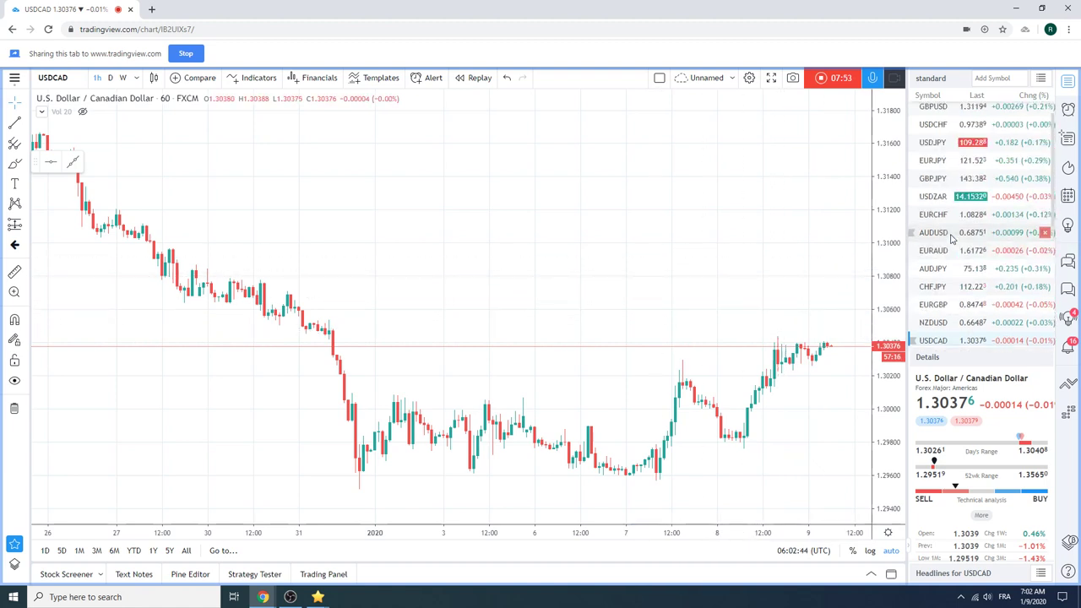
Load USDZAR and switch it to daily (D) candles spanning April 2019 onward.
left_click(938, 196)
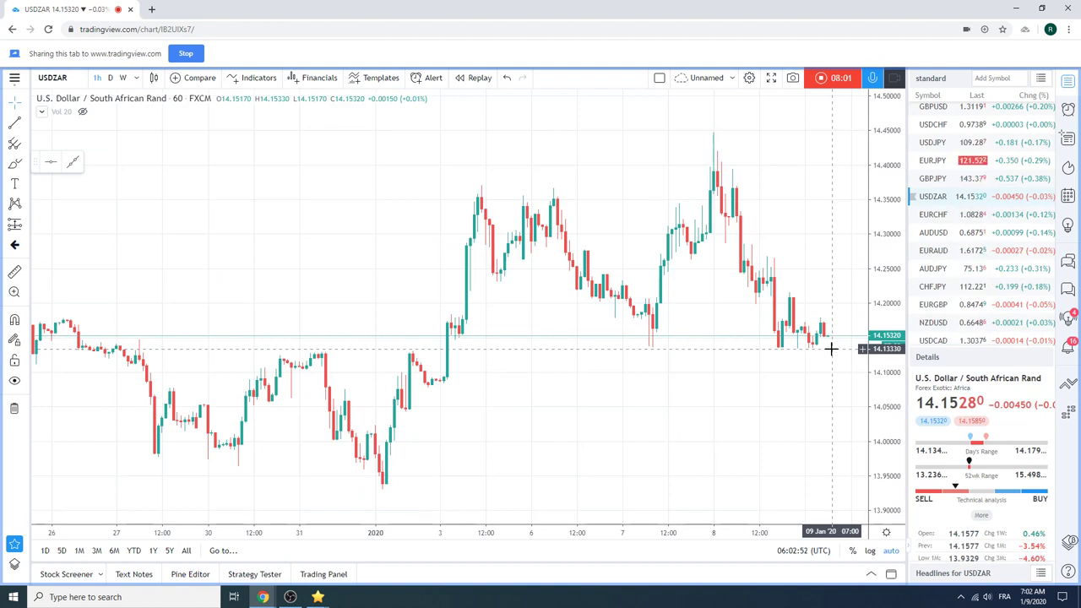
left_click(110, 78)
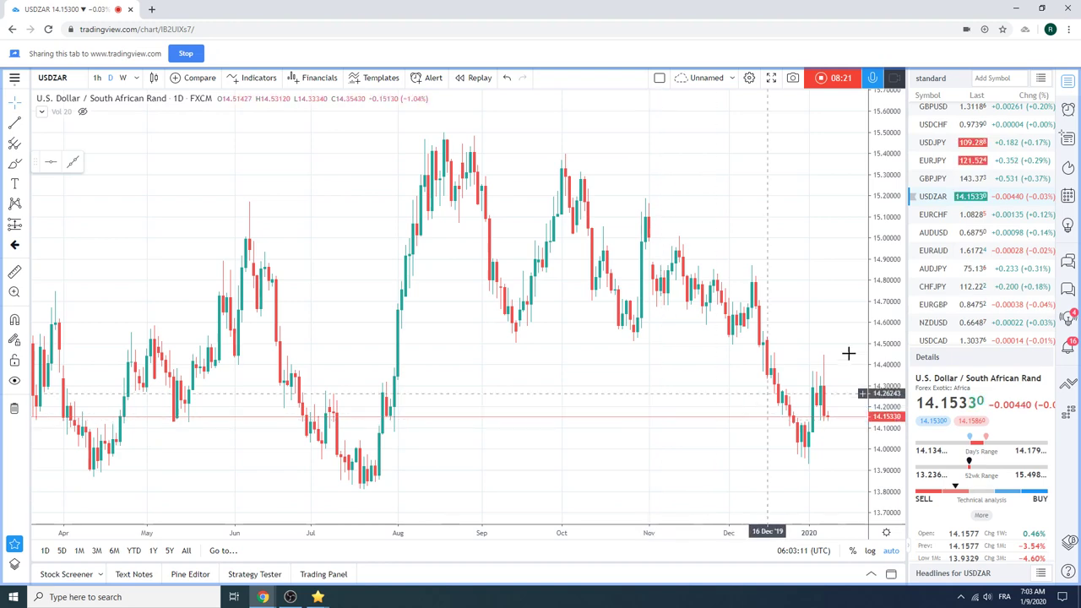
scroll(940, 286, "down", 1)
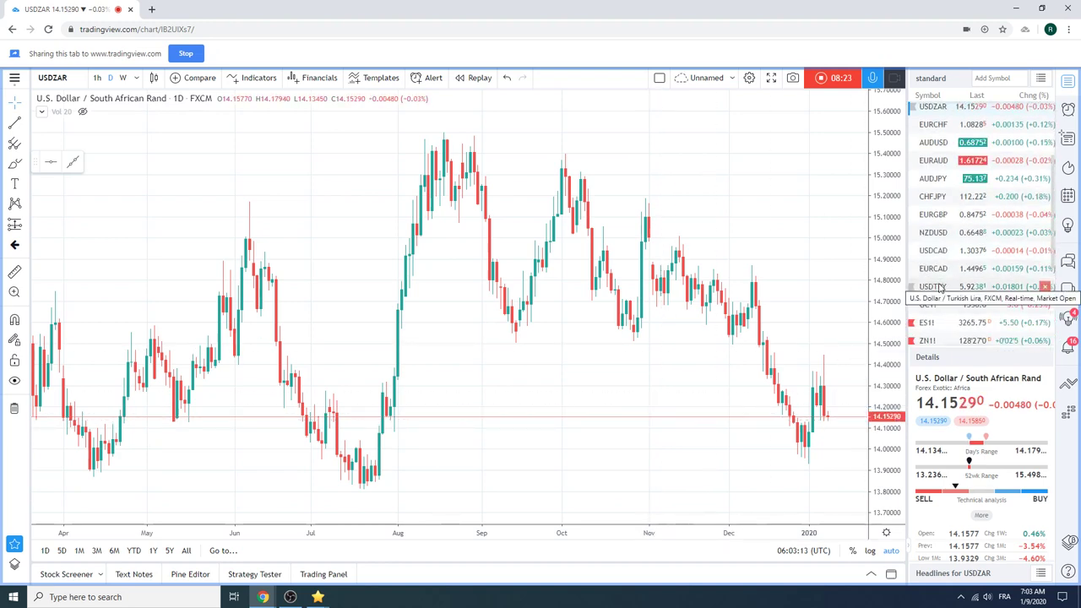
Load USDTRY daily candles and zoom out and back in to review its history.
left_click(940, 285)
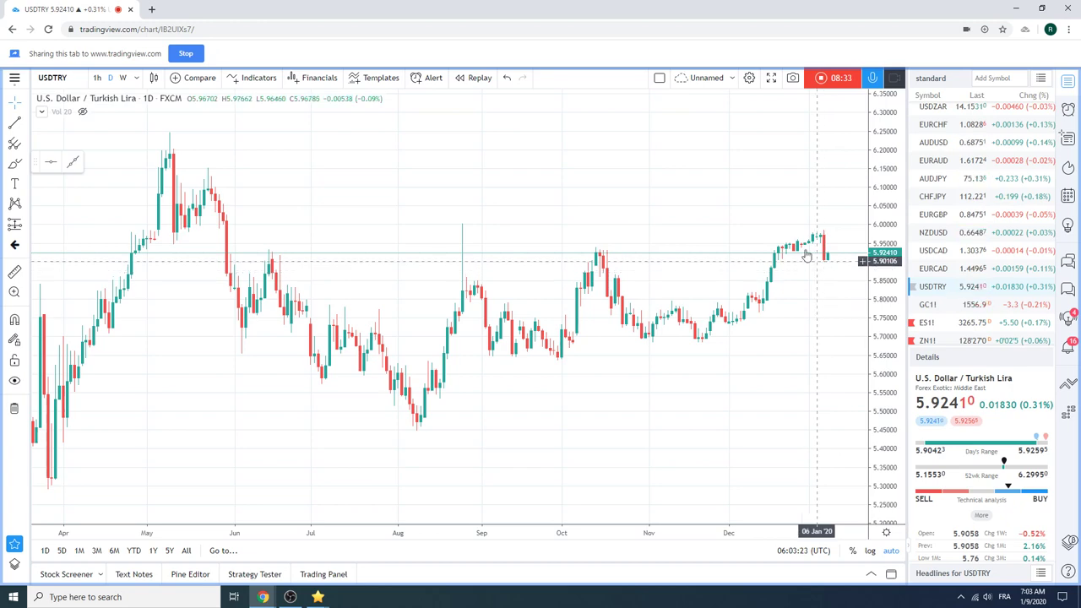
scroll(807, 255, "down", 5)
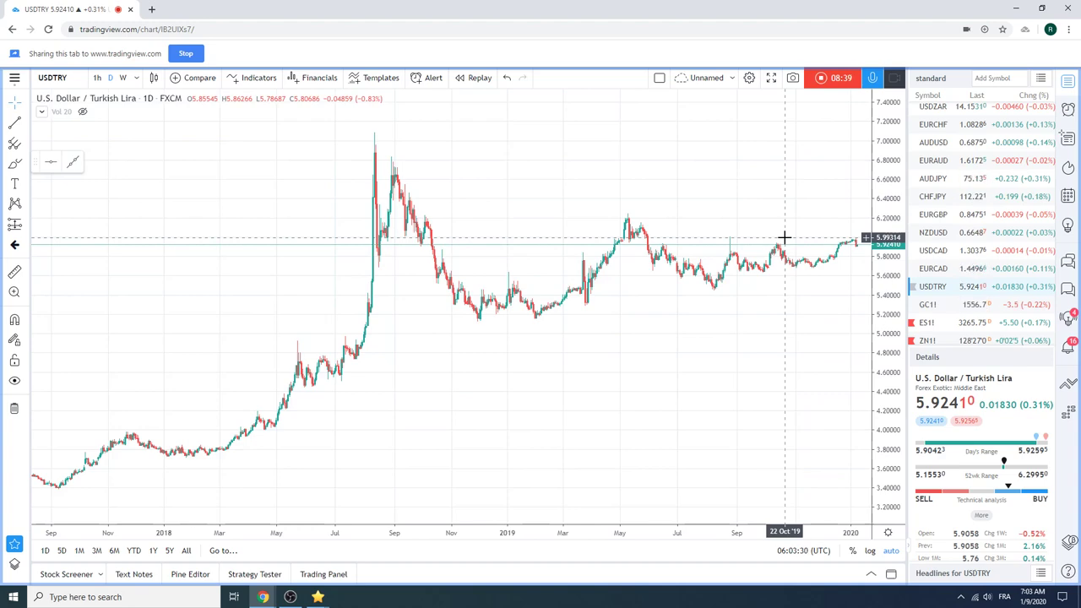
scroll(695, 234, "up", 5)
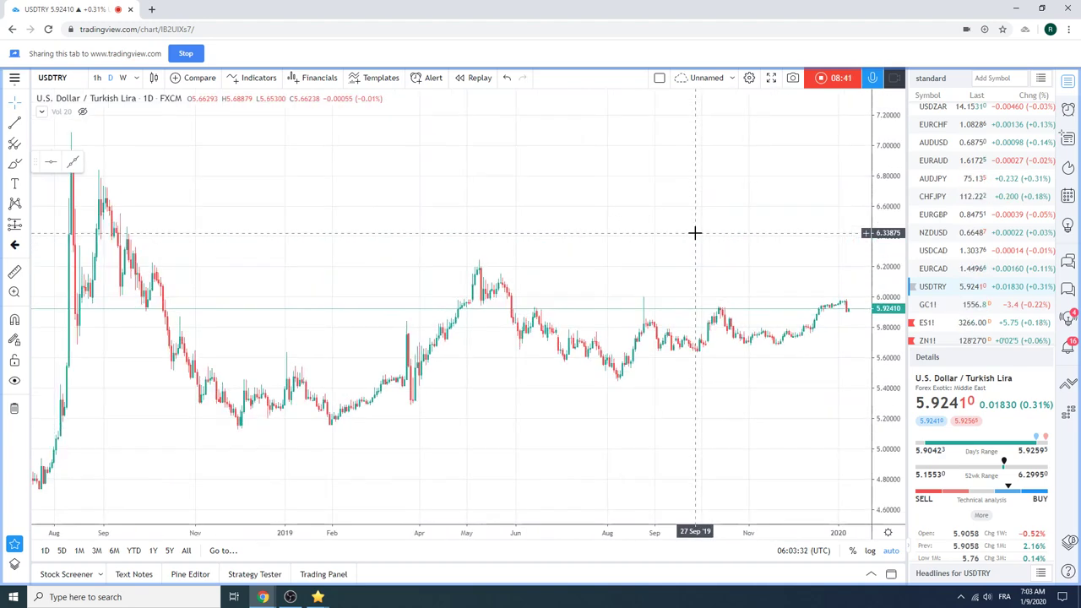
scroll(695, 234, "up", 3)
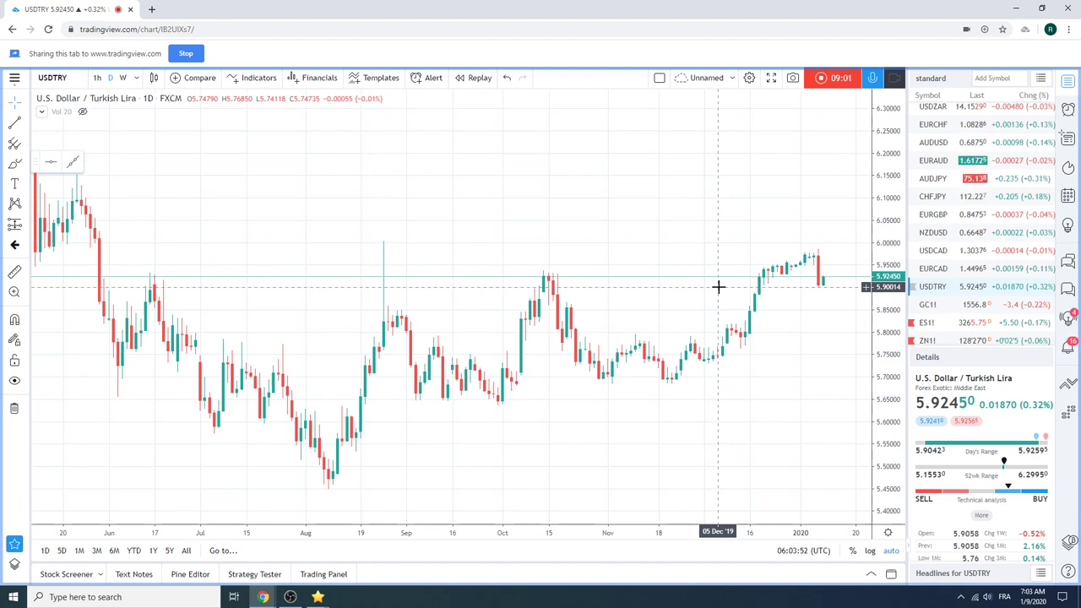
scroll(957, 256, "down", 2)
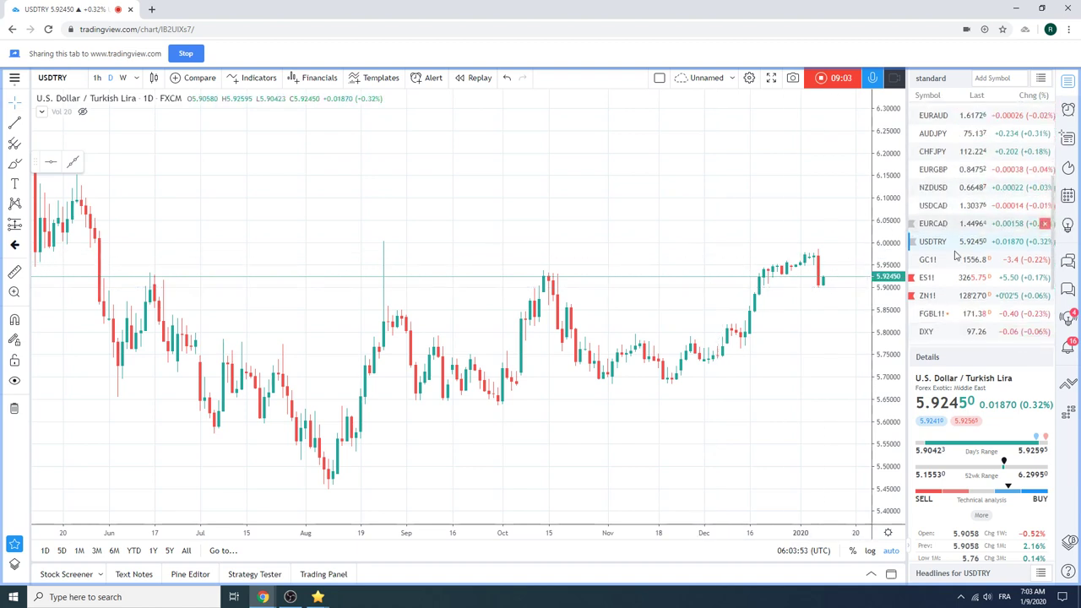
scroll(957, 255, "up", 5)
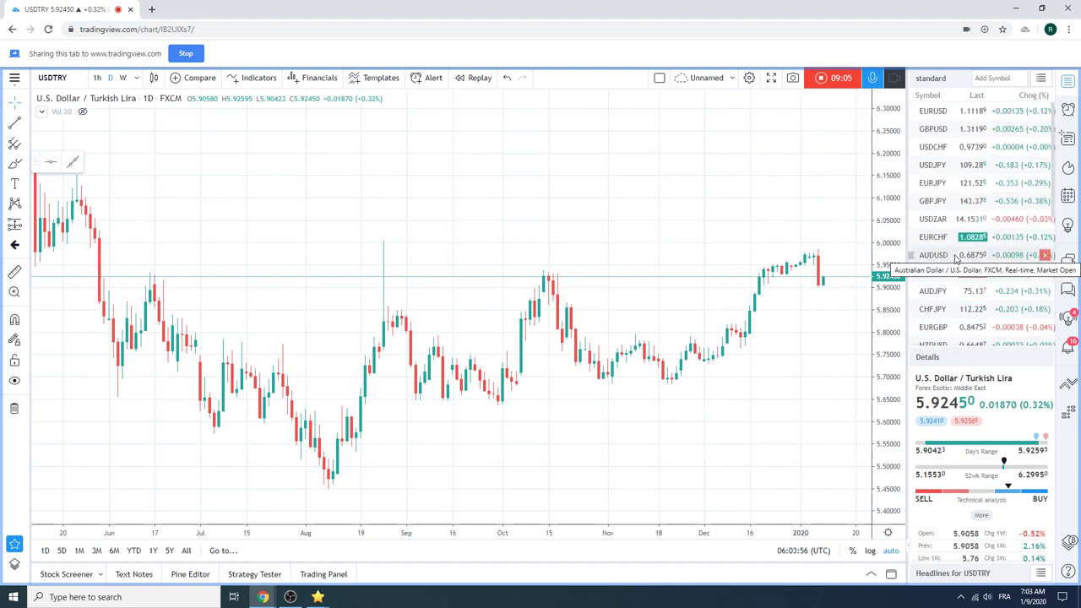